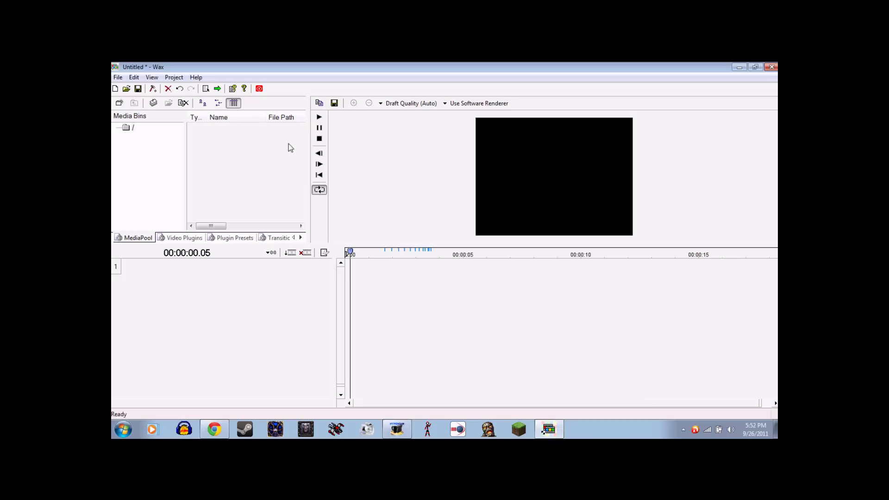
Step: Import MAH00121.avi into Wax's media pool
left_click(154, 103)
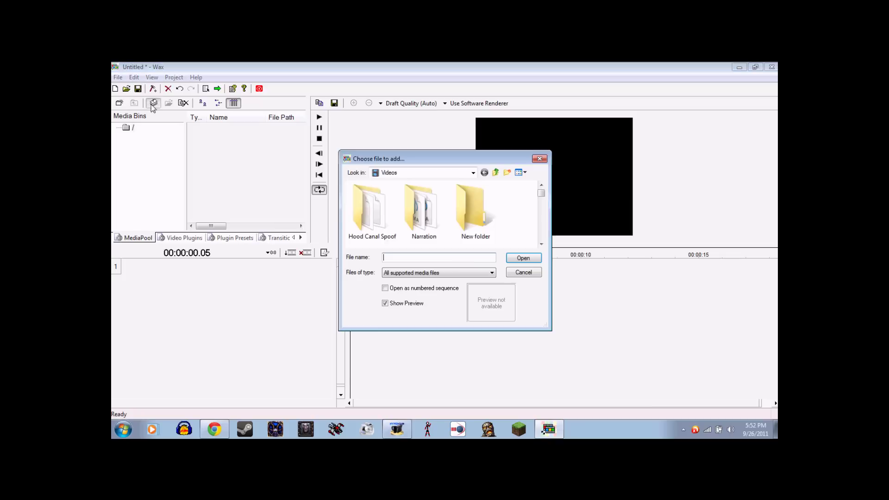
left_click_drag(542, 193, 545, 237)
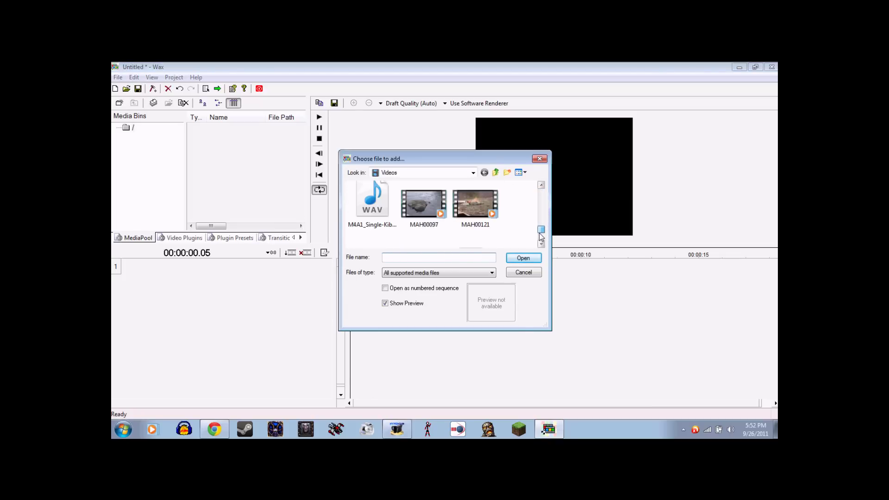
double_click(481, 225)
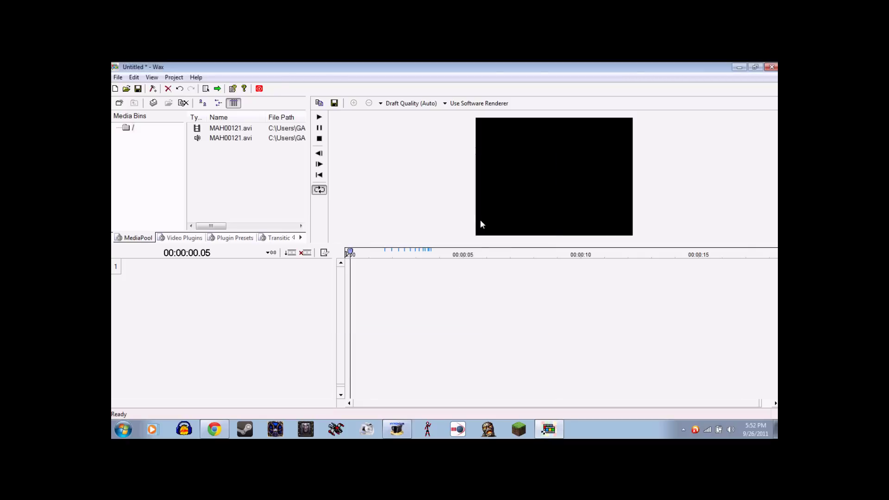
Step: Place the MAH00121.avi video on track 1 and its audio on track 2
left_click(241, 132)
left_click_drag(240, 132, 370, 268)
left_click_drag(240, 140, 362, 283)
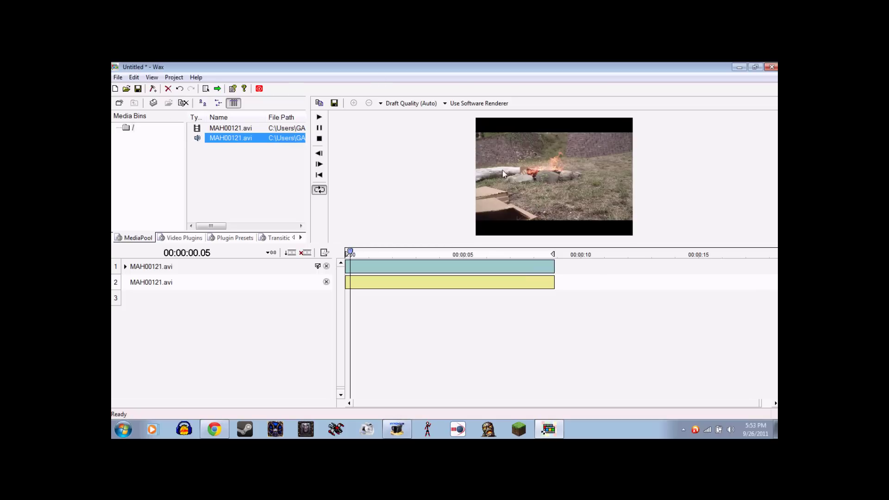
Step: Render the project and review the console log, which ends with 'Unable to read element data!'
left_click(217, 88)
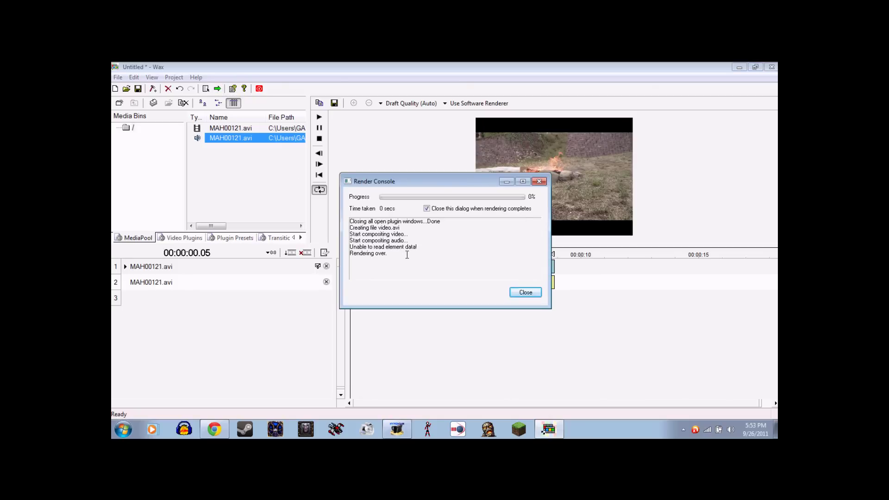
left_click_drag(358, 227, 444, 239)
left_click(362, 255)
left_click_drag(353, 234, 432, 237)
left_click_drag(353, 240, 446, 241)
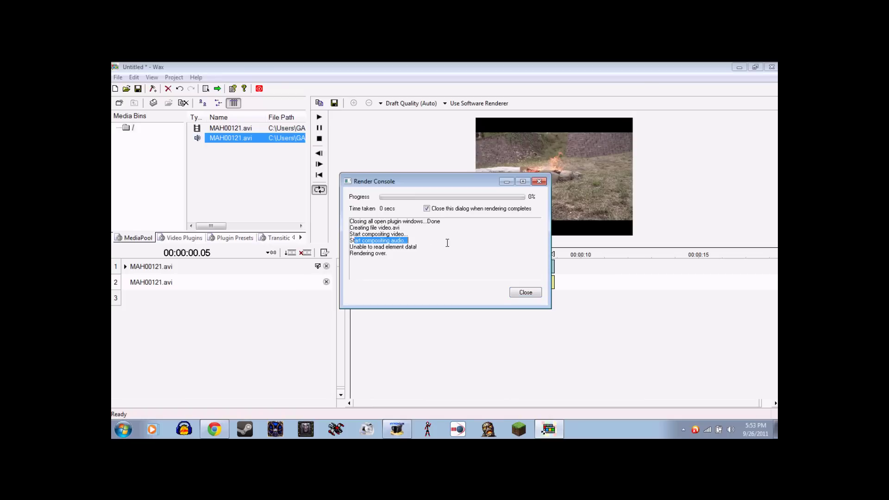
left_click(351, 248)
left_click_drag(351, 252, 387, 254)
Step: Close the render console and delete the audio clip on track 2
left_click(520, 293)
left_click(386, 285)
key("Delete")
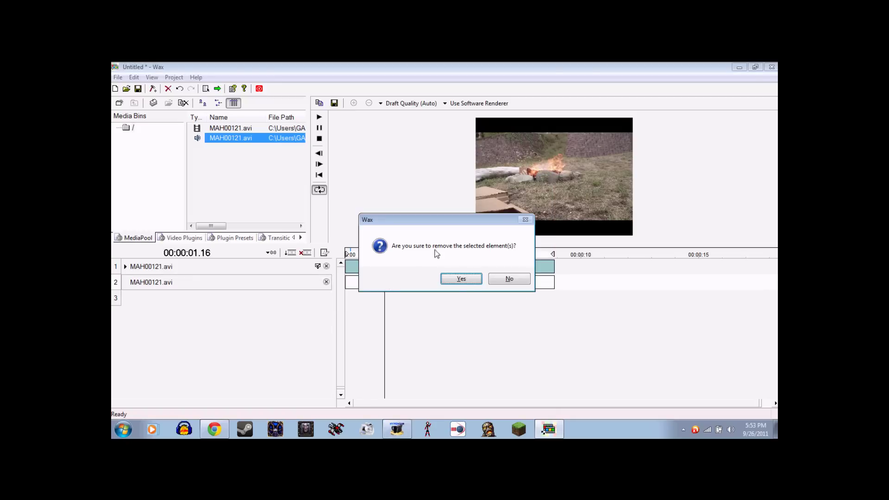
Step: Confirm removing the track 2 audio clip and re-render the video-only project to video.avi
left_click(456, 279)
left_click(217, 88)
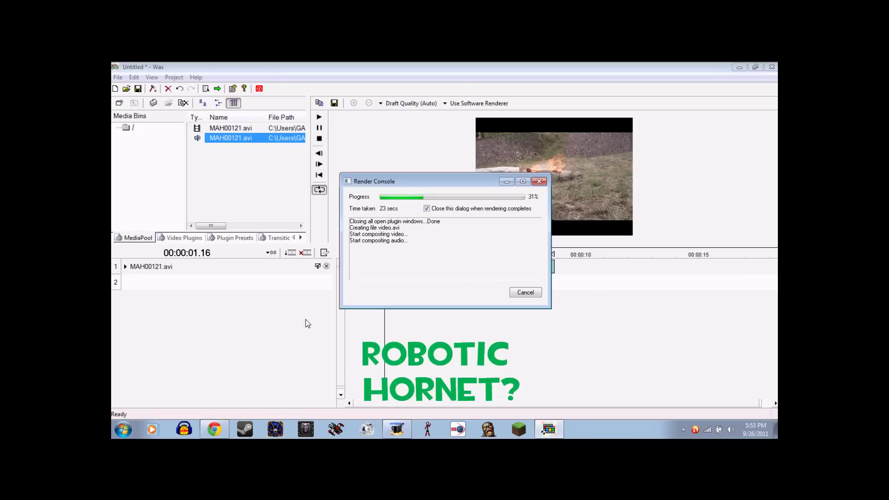
Step: Search the Start menu for 'windows movie maker' and launch Windows Movie Maker 2.6
left_click(132, 435)
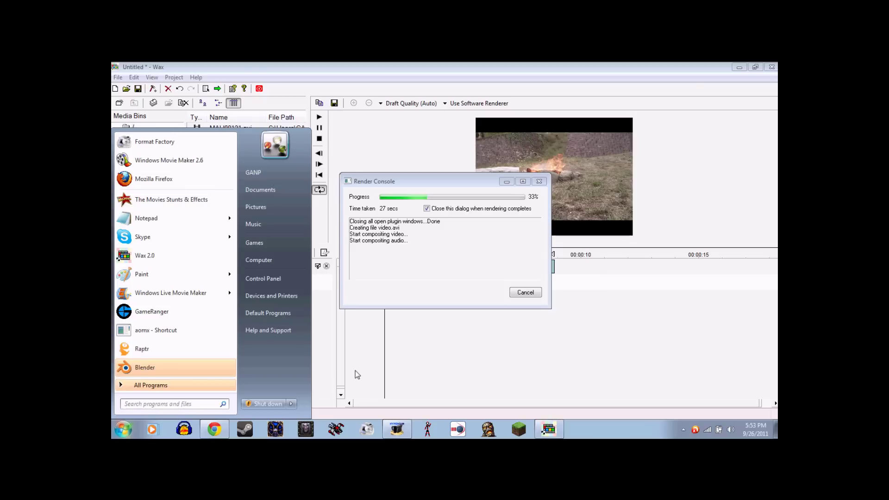
type("windows movie maker")
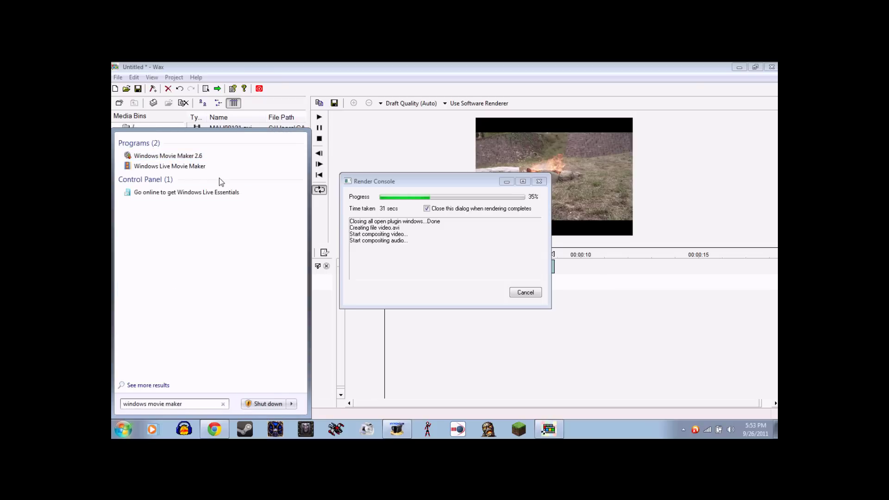
left_click(200, 157)
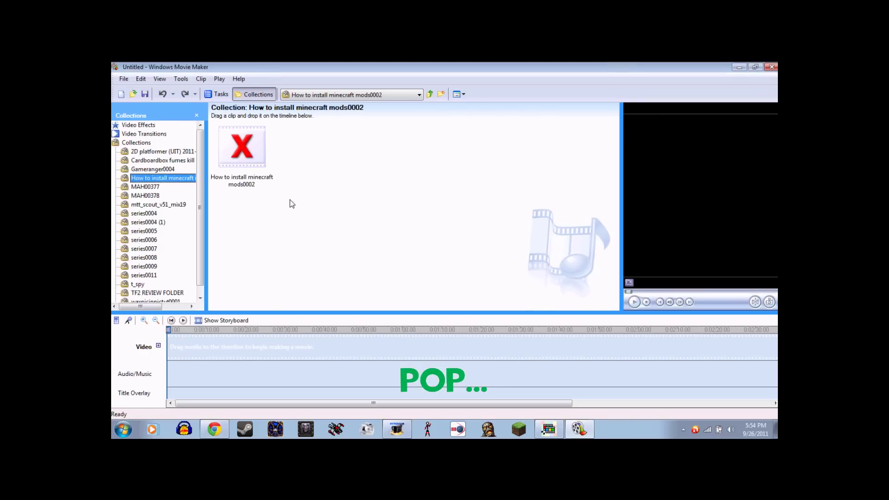
Step: Delete the old clip from the collection and open Import into Collections
left_click(244, 180)
key("Delete")
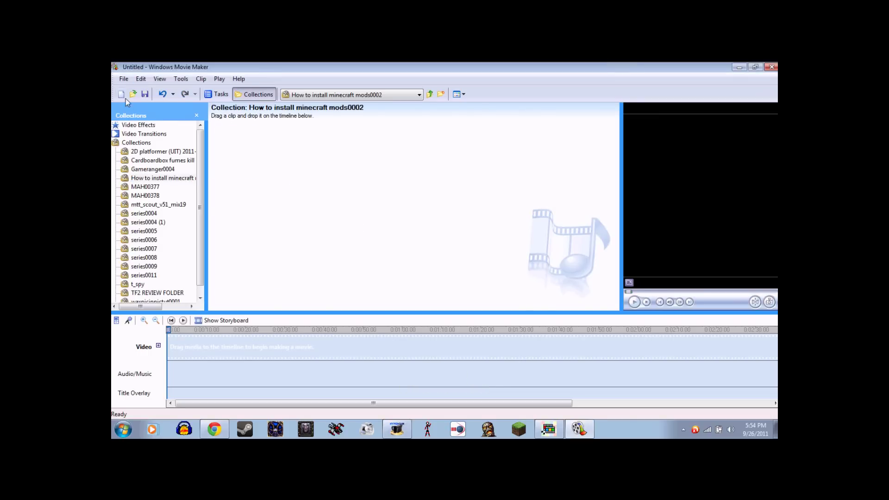
left_click(123, 80)
left_click(174, 154)
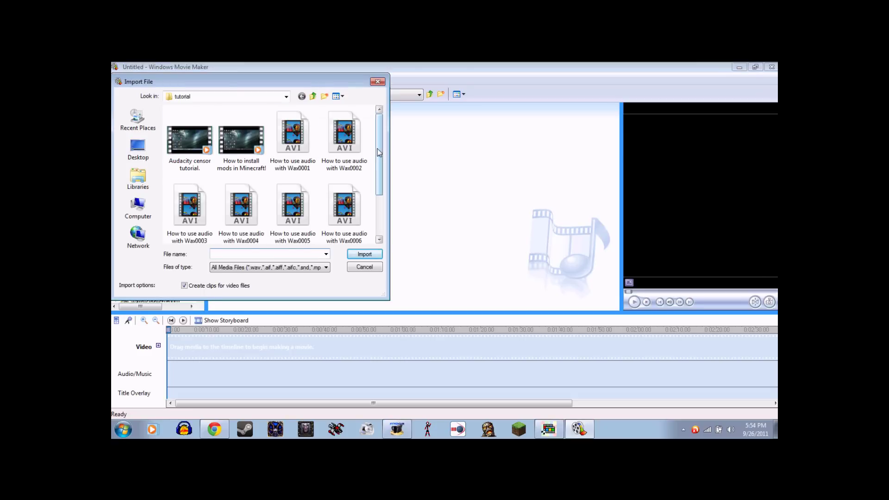
Step: Browse to Libraries > Videos and import the MAH00121 clip
scroll(379, 152, "down", 1)
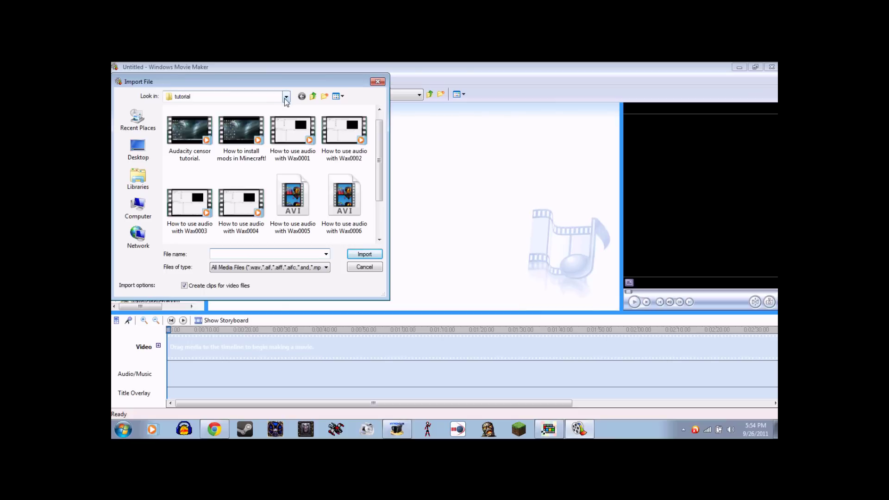
left_click(380, 204)
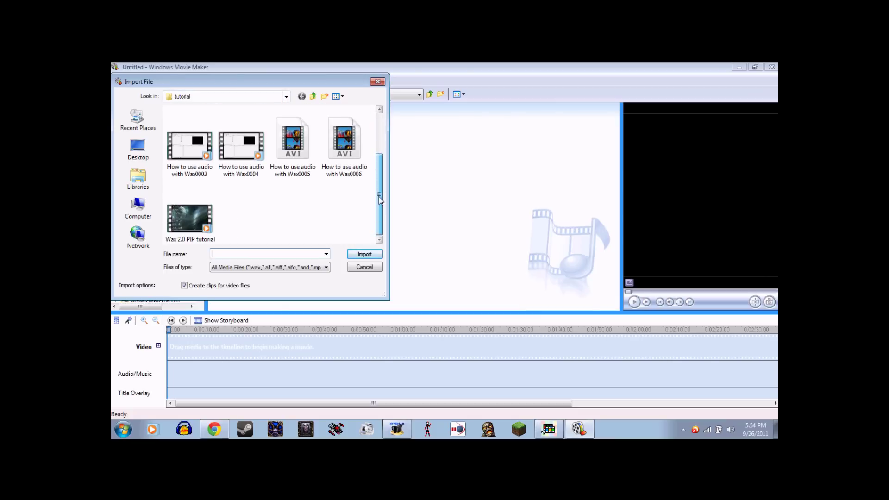
left_click_drag(379, 204, 380, 165)
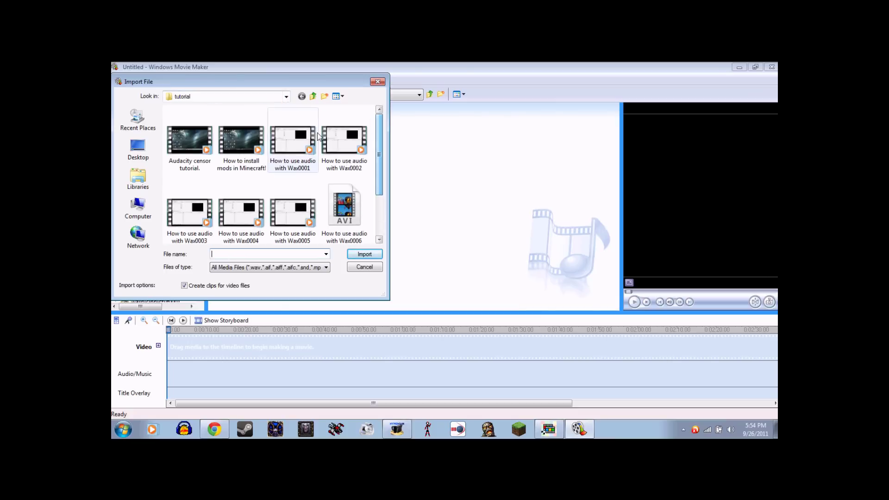
left_click(149, 188)
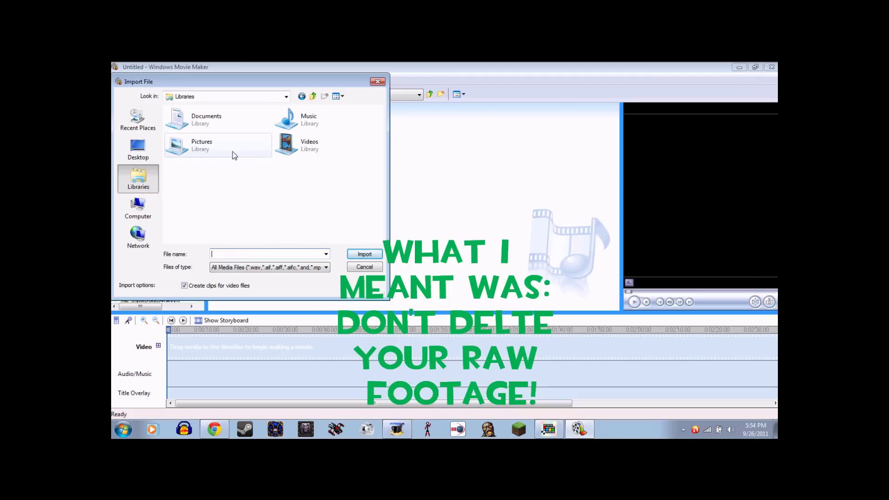
double_click(292, 148)
left_click_drag(380, 115, 383, 197)
double_click(301, 175)
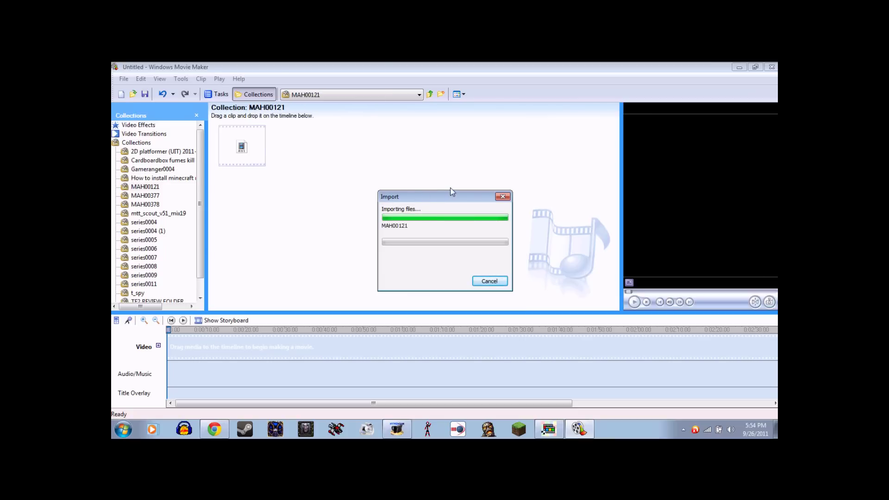
Step: Preview the imported 0:00:09 MAH00121 clip, then check Wax's render progress and return
mouse_move(463, 197)
left_mouse_down()
mouse_move(439, 225)
mouse_move(368, 202)
mouse_move(450, 203)
mouse_move(530, 188)
mouse_move(318, 211)
mouse_move(531, 81)
mouse_move(358, 228)
mouse_move(454, 223)
mouse_move(546, 195)
mouse_move(451, 145)
mouse_move(379, 197)
mouse_move(504, 158)
left_mouse_up()
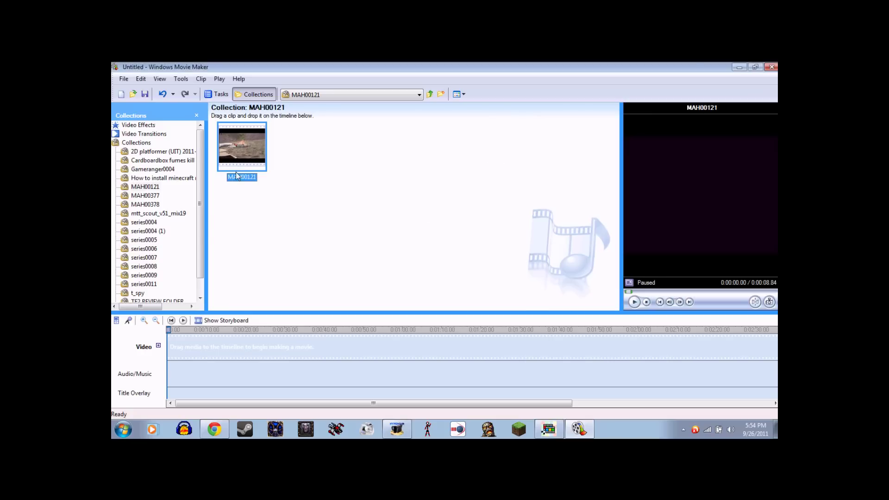
left_click(634, 302)
left_click(634, 302)
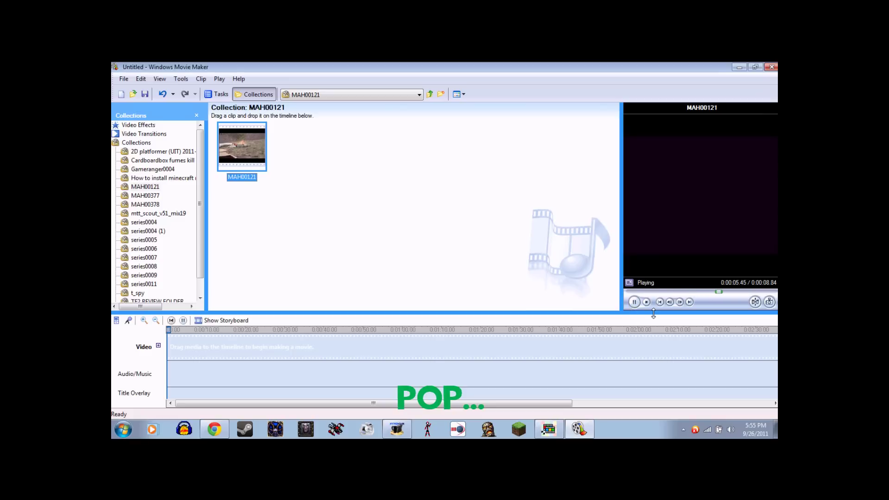
left_click(634, 307)
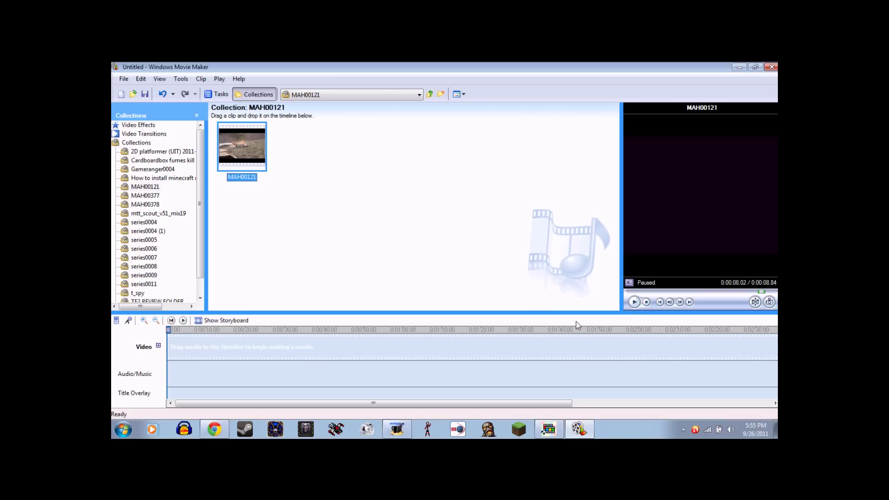
left_click(551, 433)
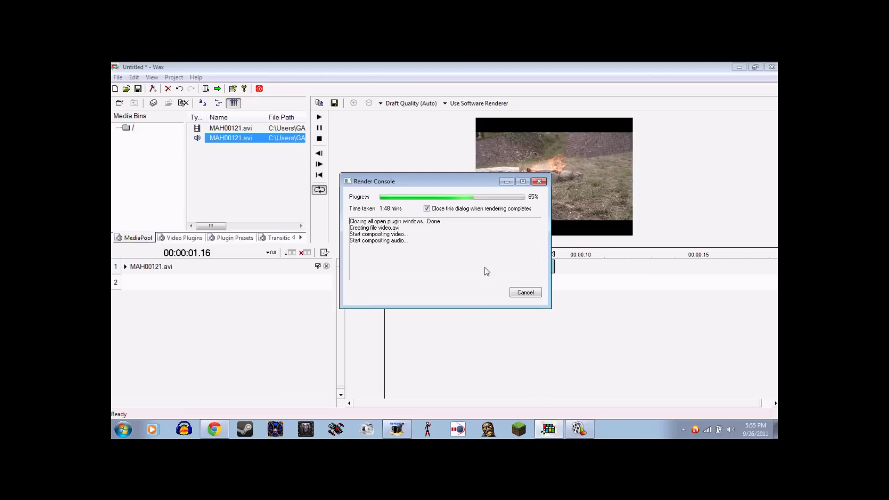
left_click(582, 432)
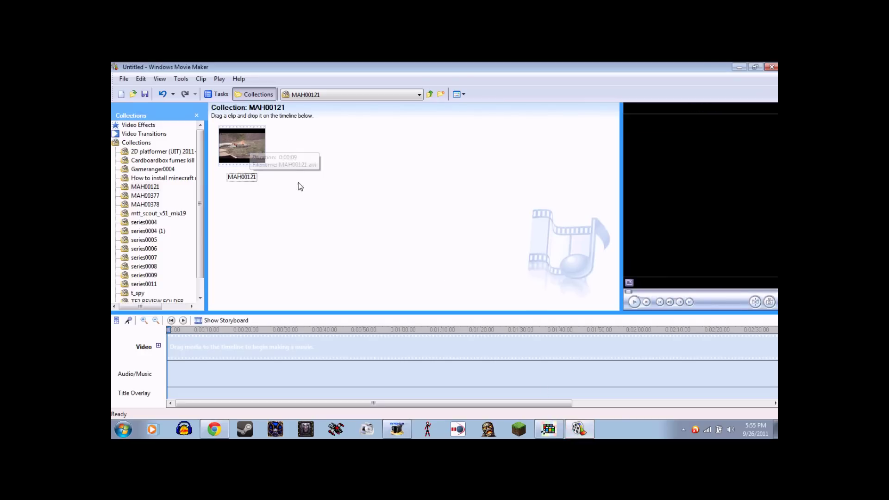
Step: Put the MAH00121 clip on the Audio/Music track and play back the timeline
left_click(235, 146)
left_click_drag(235, 146, 161, 371)
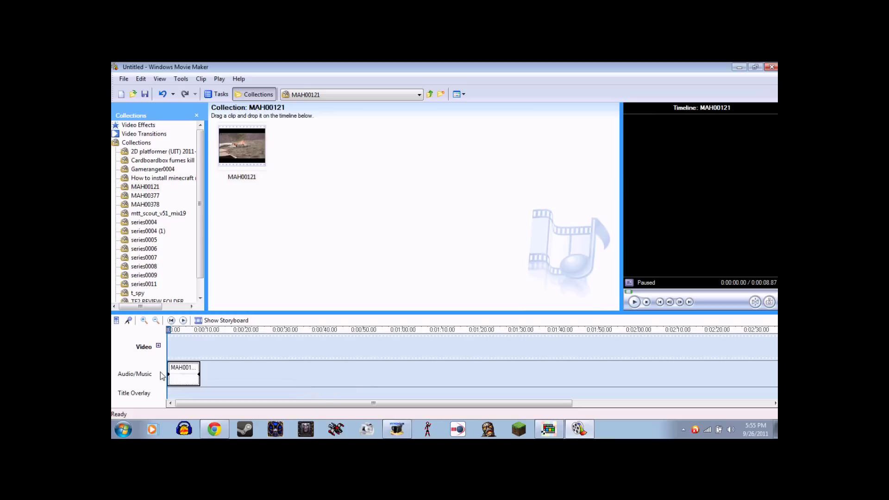
left_click(635, 301)
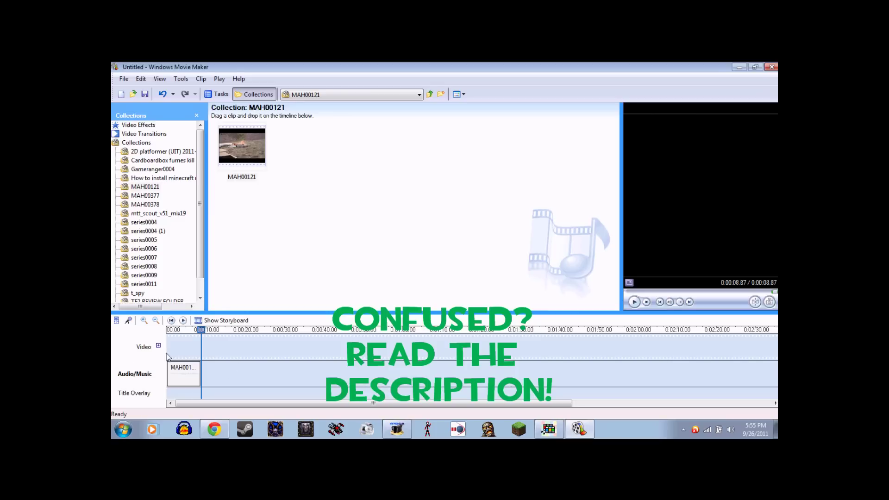
Step: Alternate between Wax and Movie Maker to monitor the render until it completes
left_click(549, 431)
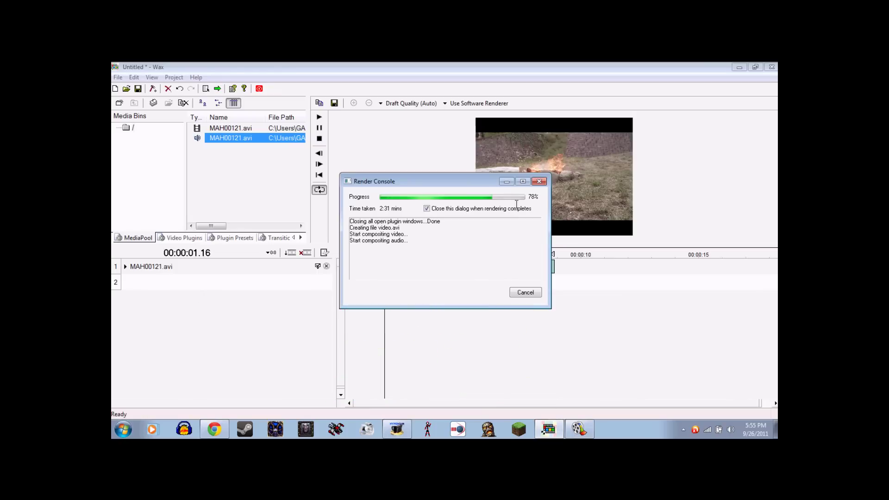
left_click(579, 430)
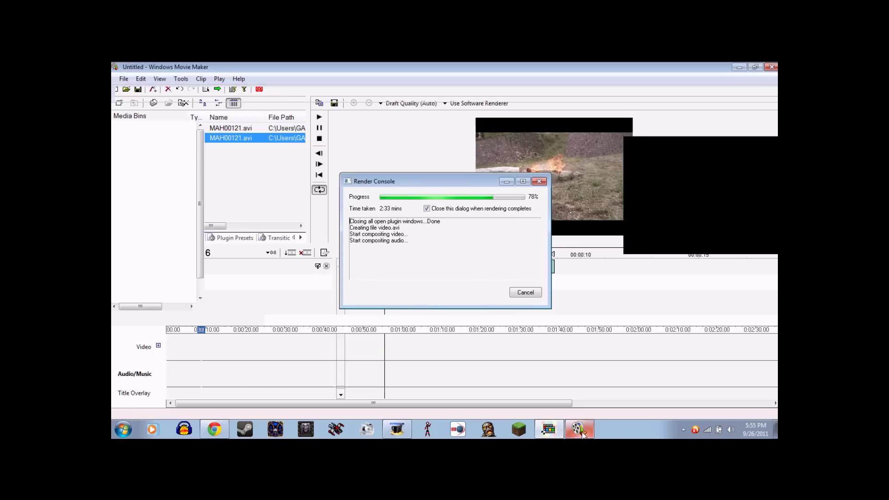
left_click(550, 429)
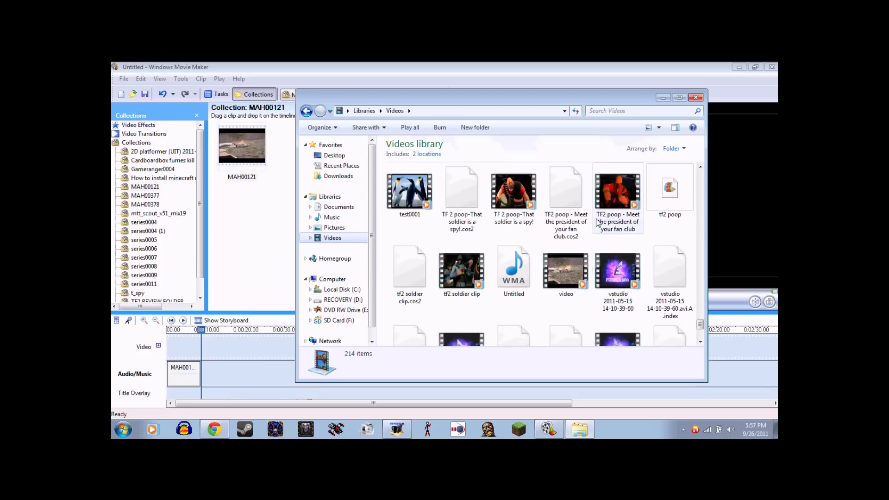
Step: Play the rendered 8-second 'video' file in Media Player, then close it and the Videos library
double_click(577, 278)
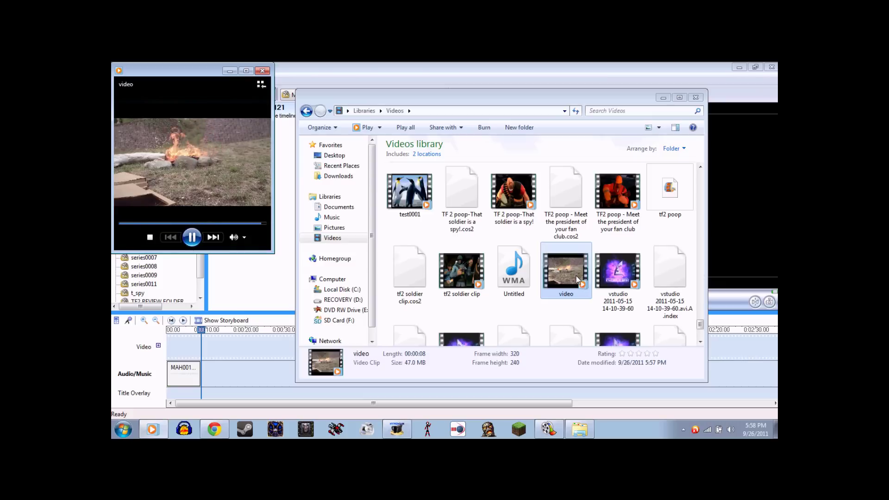
left_click(262, 71)
left_click(695, 97)
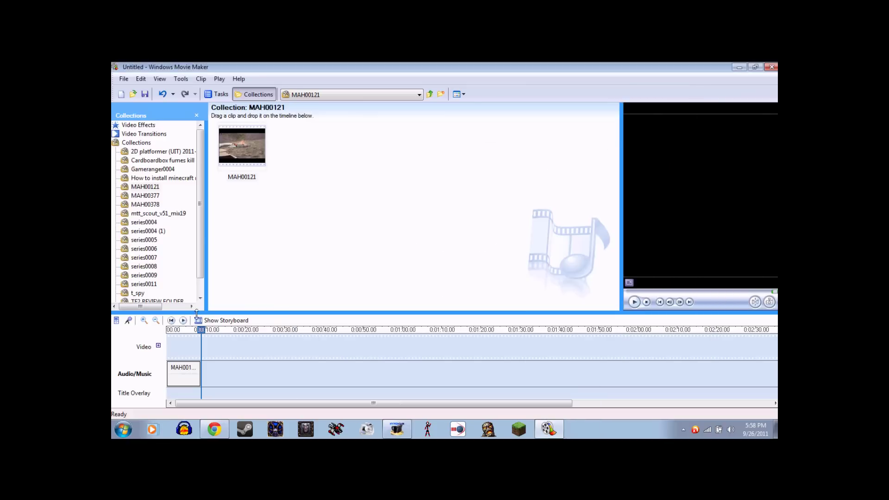
Step: Import the rendered video.avi into a new 'video' collection as a 0:00:09 clip
left_click(123, 78)
left_click(175, 153)
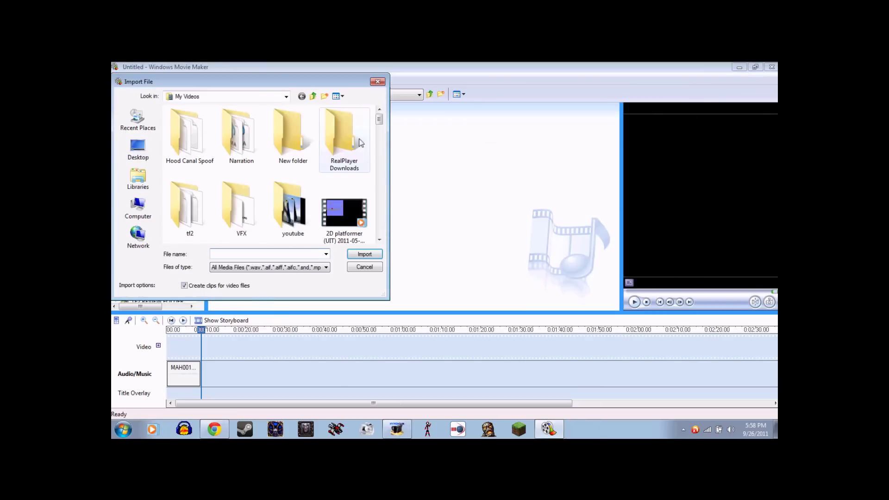
scroll(378, 241, "down", 6)
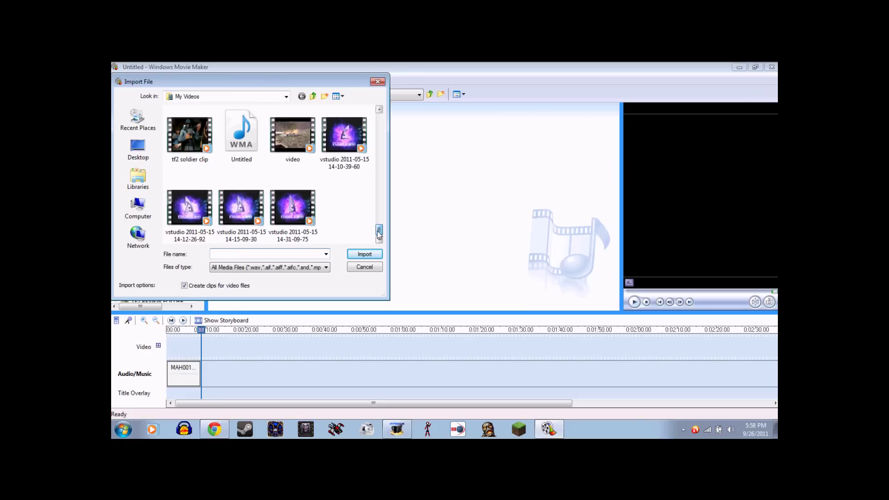
double_click(297, 143)
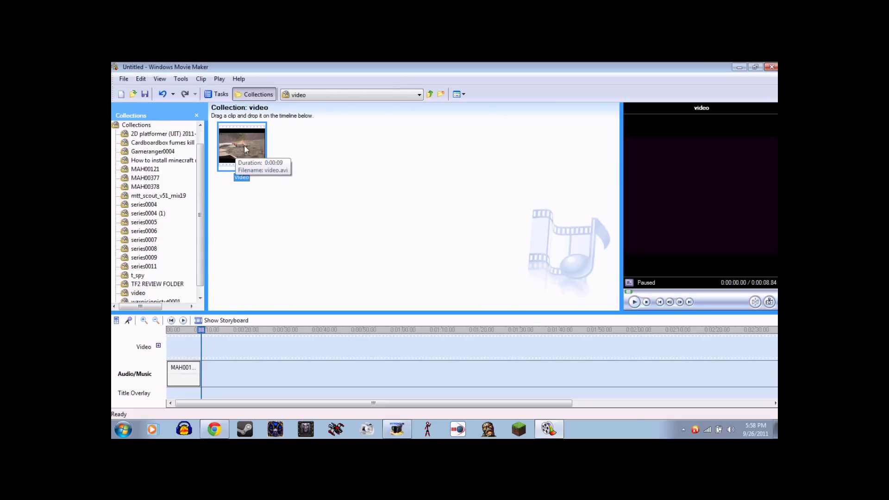
Step: Place the rendered 'video' clip on the Video track above the MAH00121 audio and play the timeline
left_click_drag(246, 146, 181, 352)
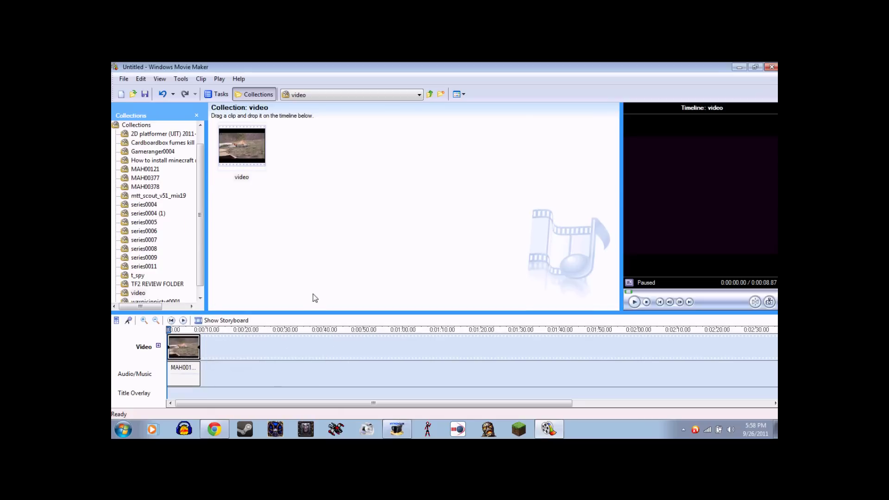
left_click(634, 302)
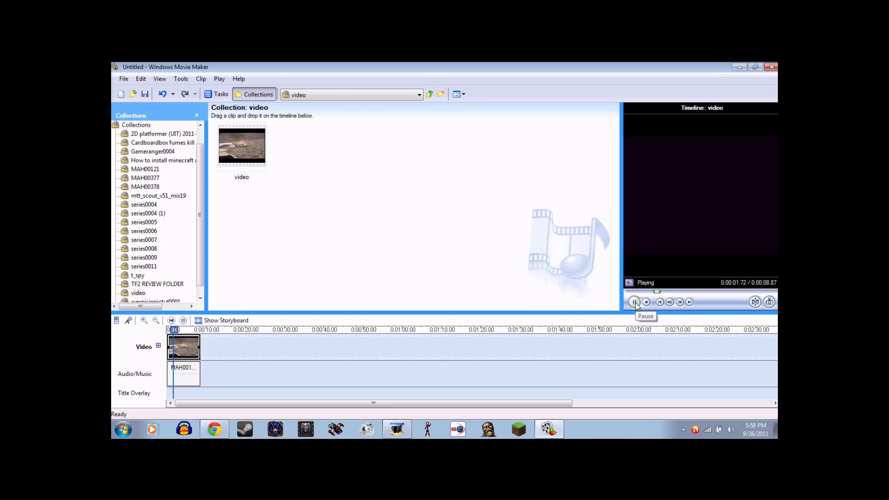